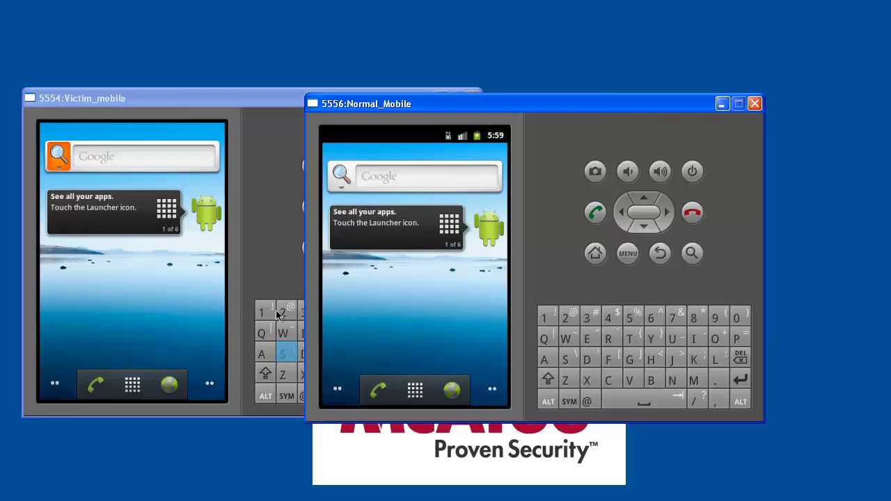
On Victim_mobile, go to Settings > Applications > Running services
click(135, 390)
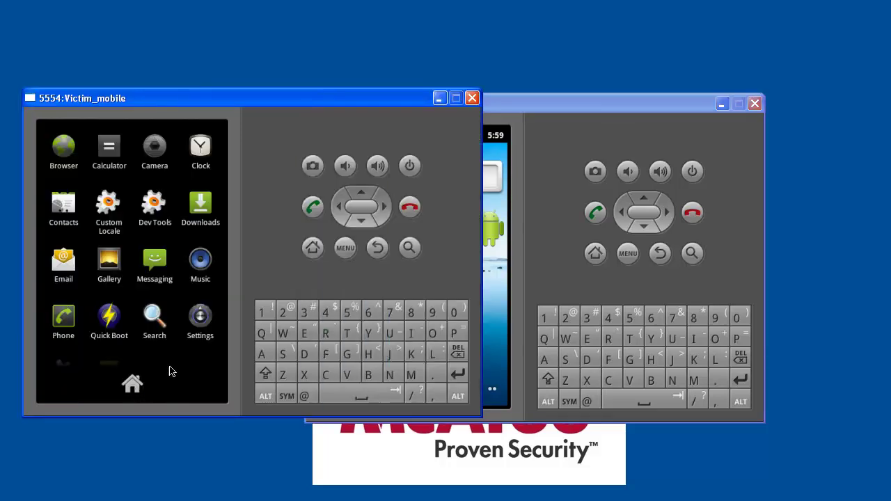
click(194, 325)
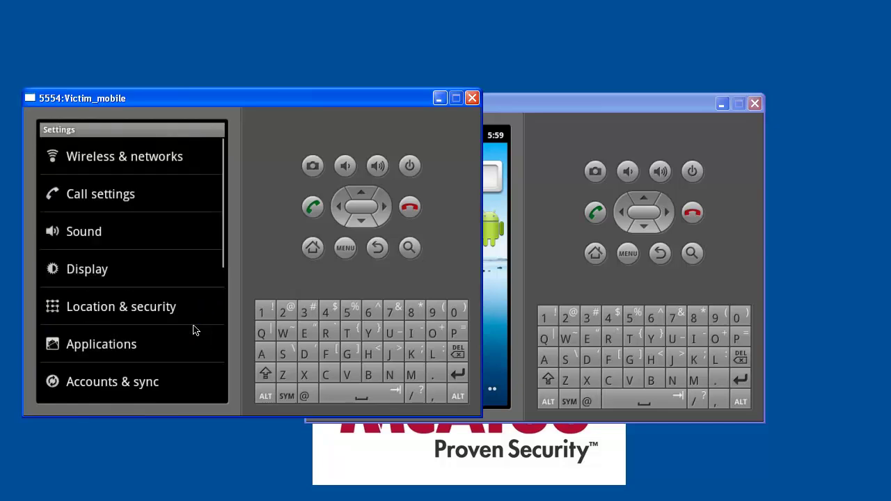
click(143, 350)
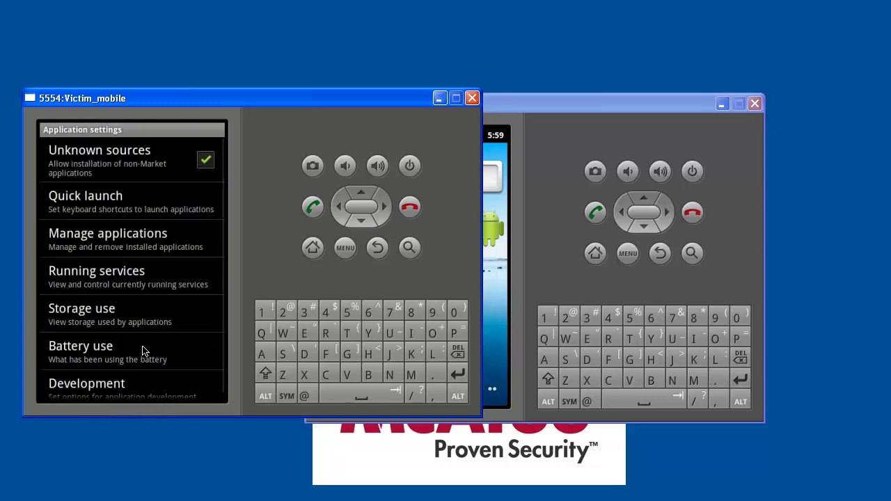
click(142, 295)
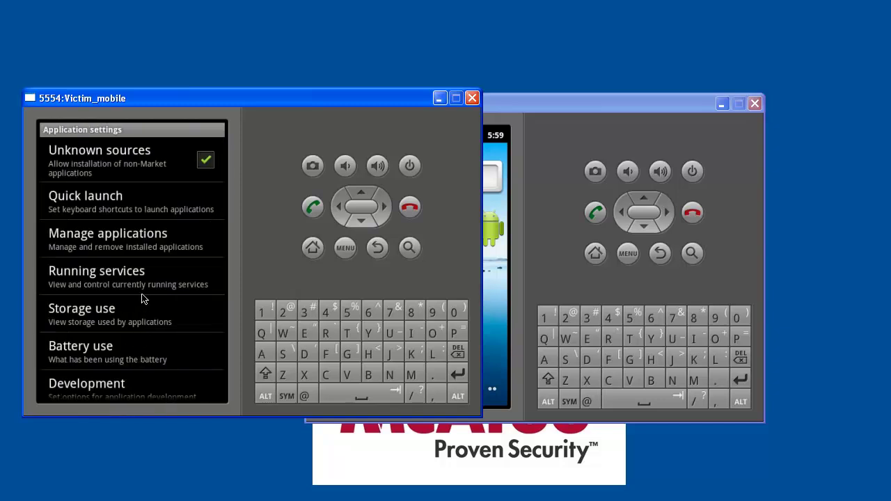
Open Android System Message's services and scroll past XM_CallListener, XM_SmsListener and GpsService
click(142, 295)
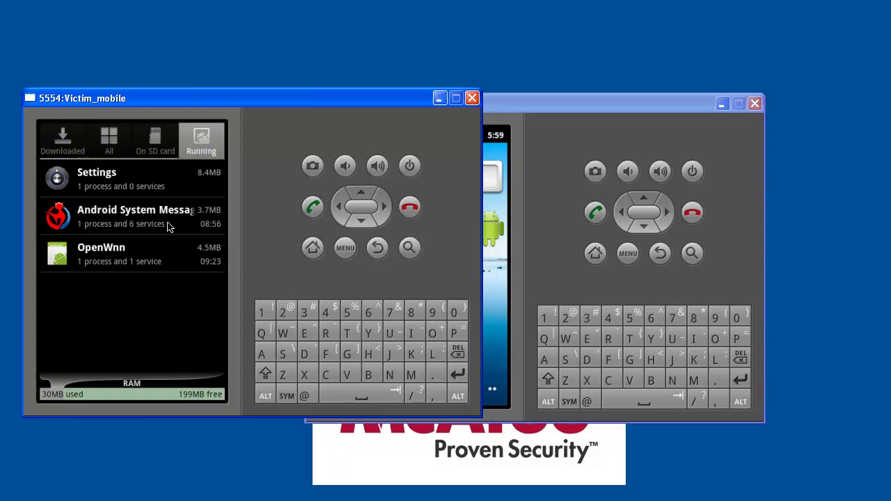
click(169, 228)
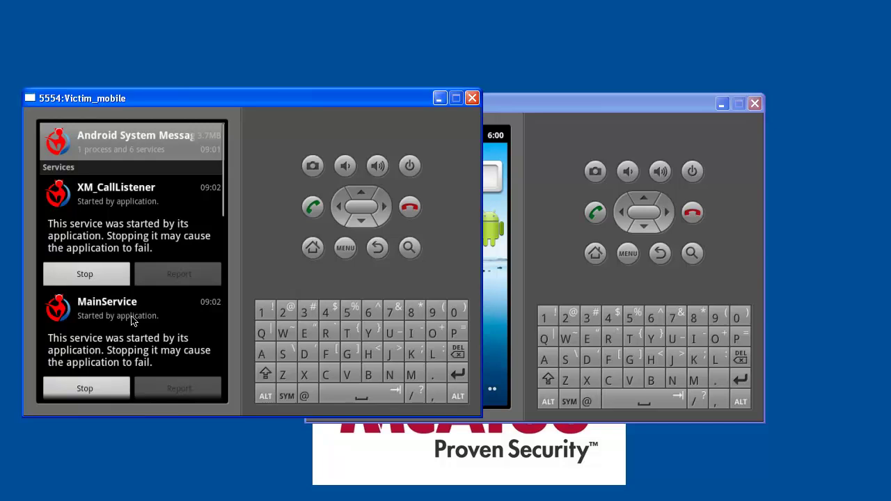
key(Down)
key(Down)
key(Down)
key(Down)
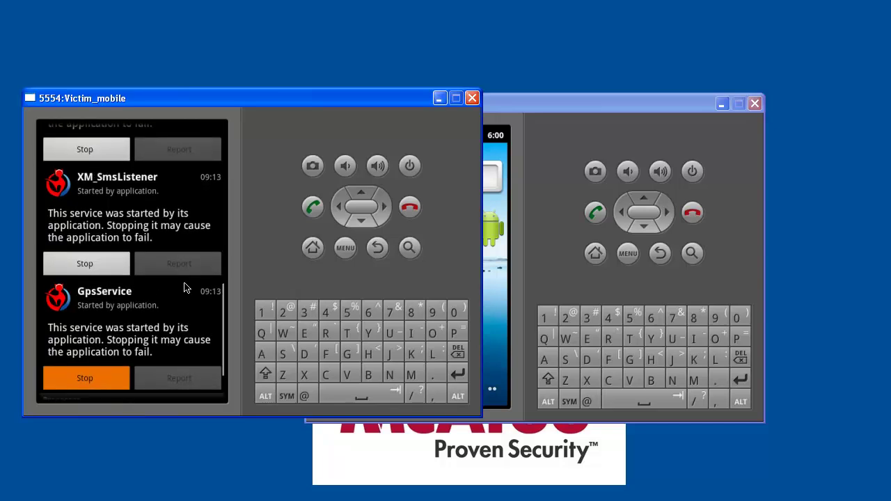
click(362, 220)
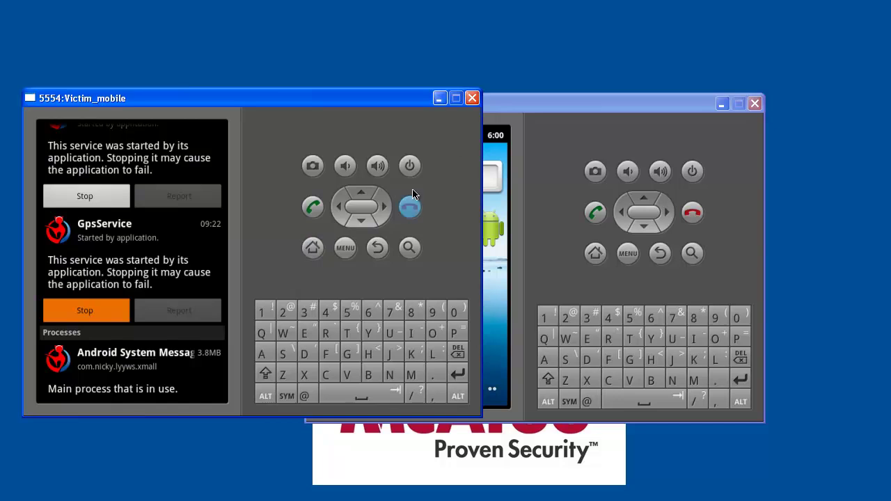
Return to the victim phone and enter 5556 on the dialer keypad
click(503, 105)
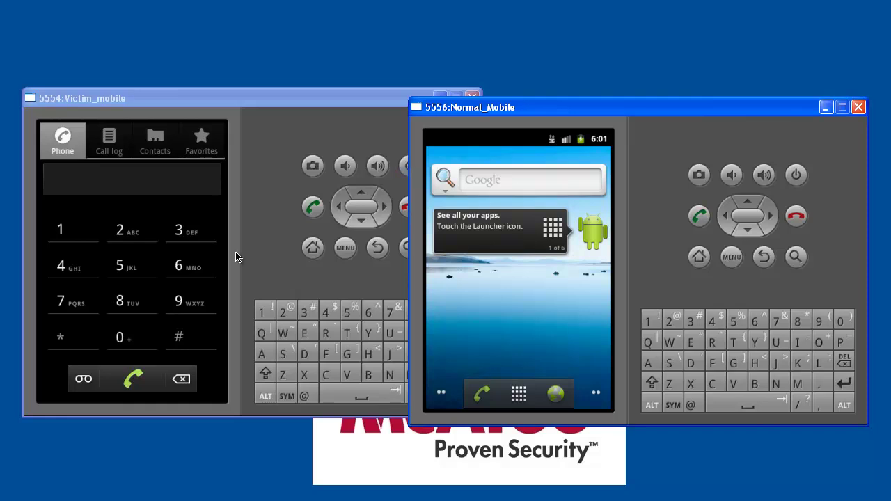
click(146, 269)
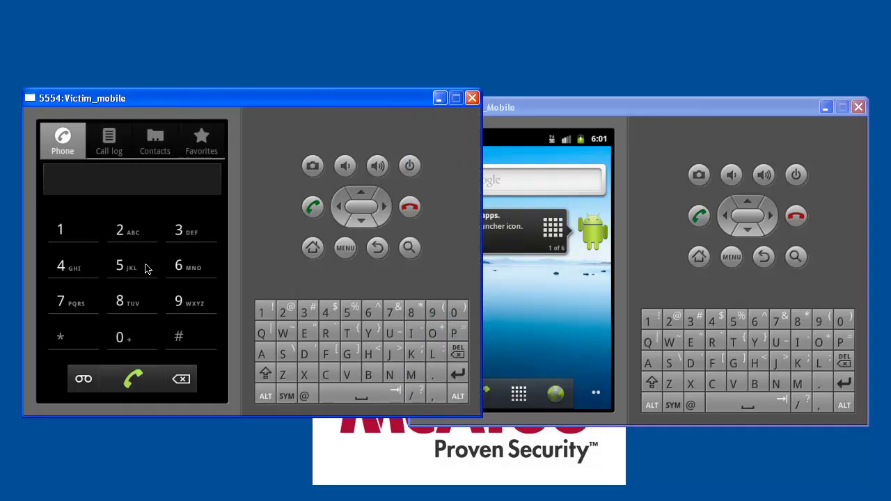
click(146, 270)
click(146, 269)
click(146, 269)
click(201, 268)
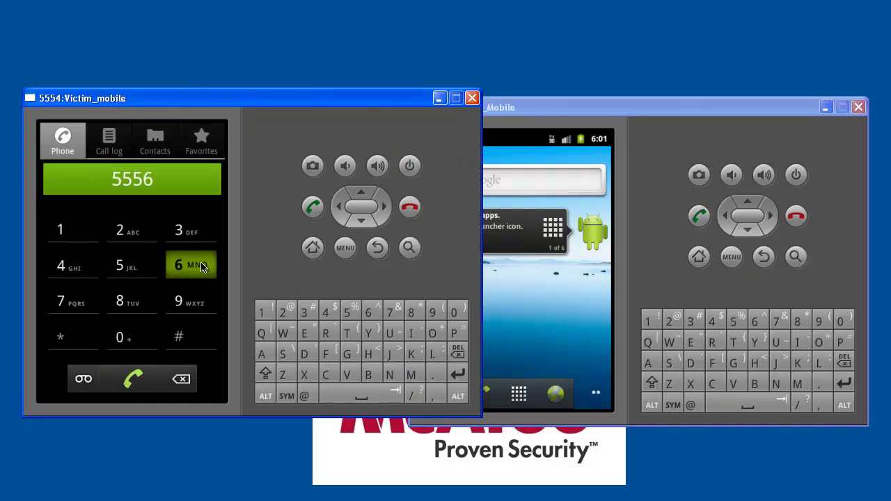
Dial 5556, accept the call on Normal_Mobile, then end it
click(188, 380)
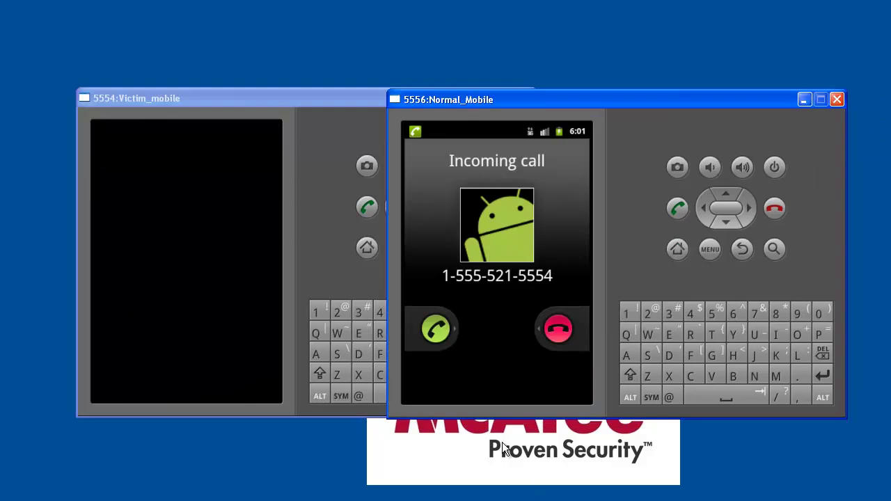
drag(438, 347, 620, 338)
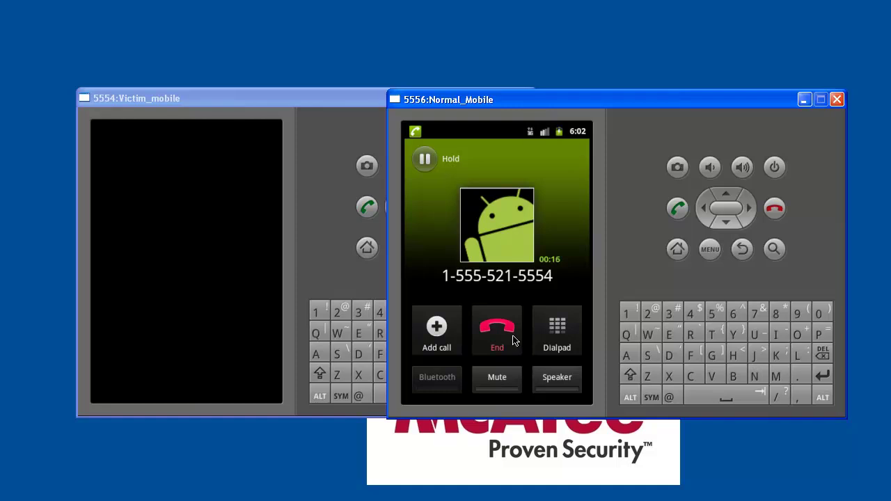
click(514, 341)
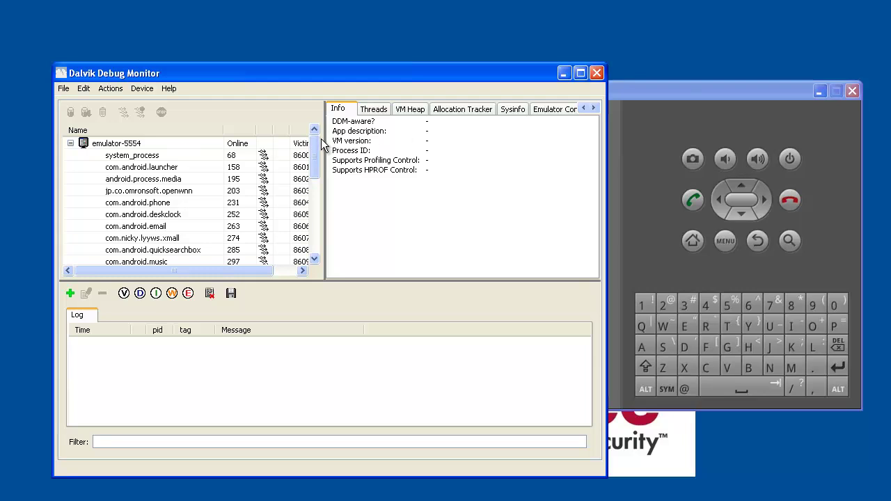
Select the com.nicky.lyyws.xmall process and open an enlarged device File Explorer
drag(316, 140, 317, 157)
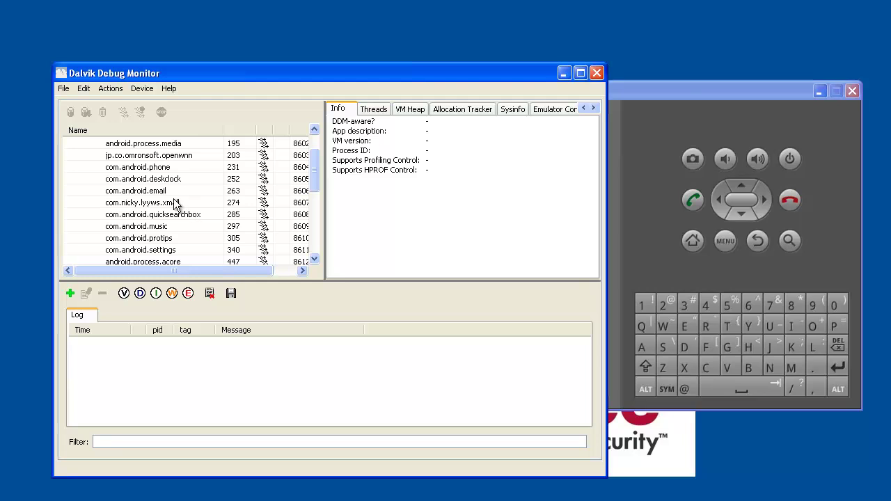
click(175, 202)
scroll(295, 201, up, 1)
key(ctrl+b)
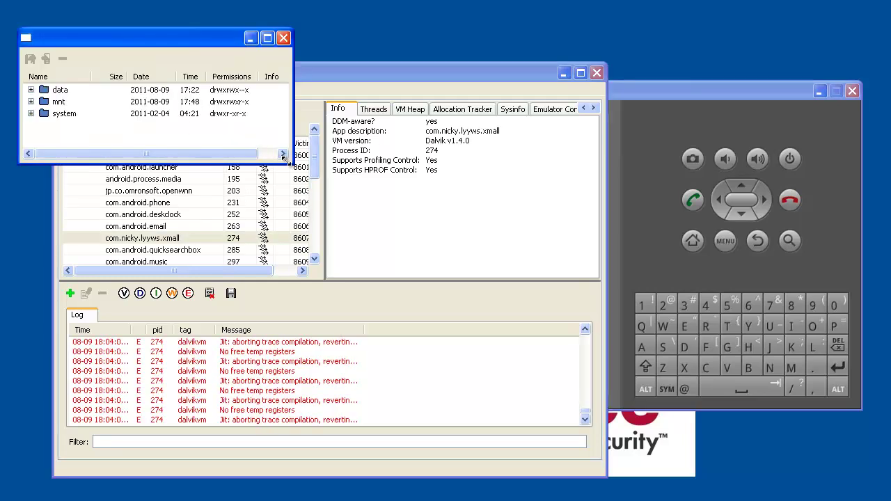
drag(294, 167, 346, 227)
Expand mnt/sdcard/shangzhou/callrecord and widen the Name column to show 20110809180632001.amr
click(31, 102)
click(44, 138)
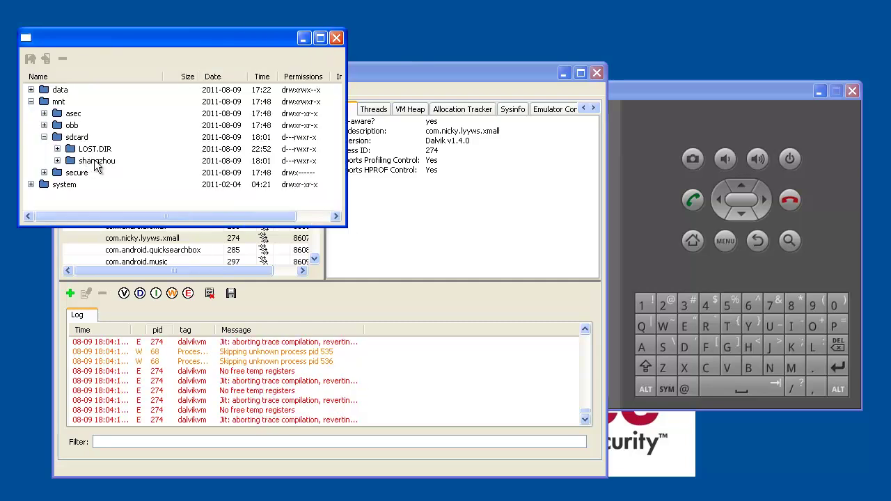
click(57, 161)
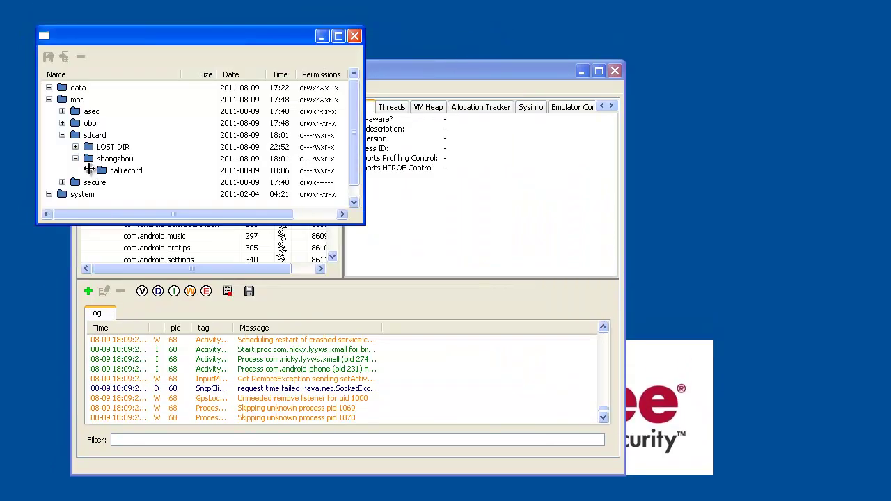
click(88, 170)
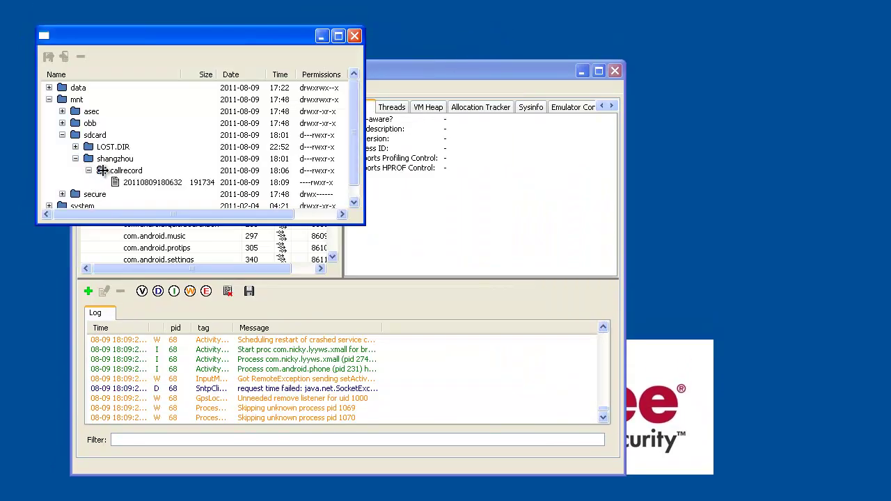
drag(177, 79, 251, 79)
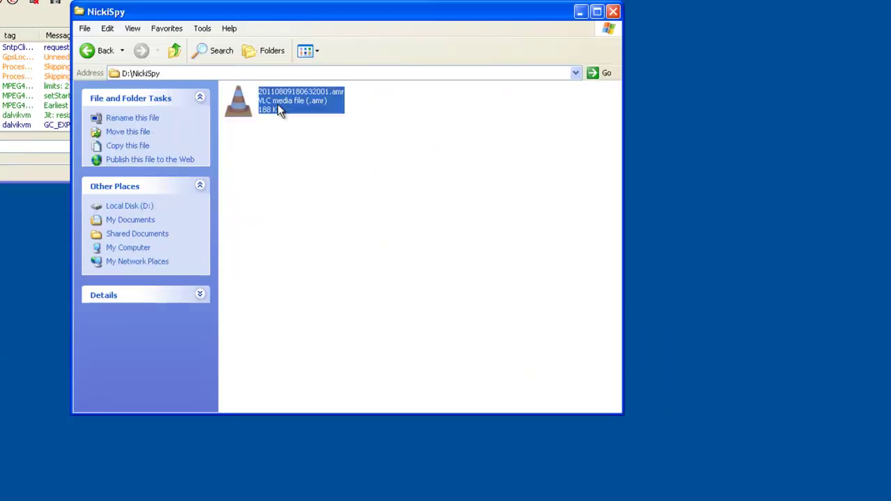
Play 20110809180632001.amr from D:\NickiSpy in VLC using its right-click Play option
right_click(278, 106)
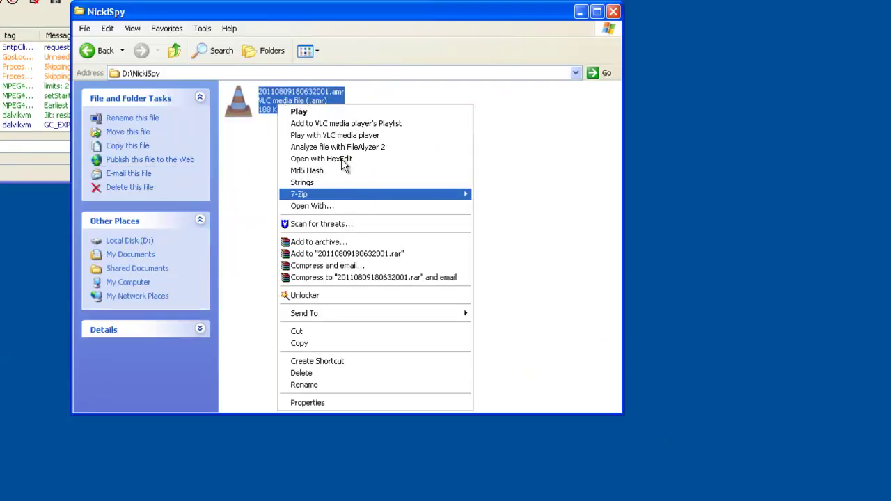
click(329, 117)
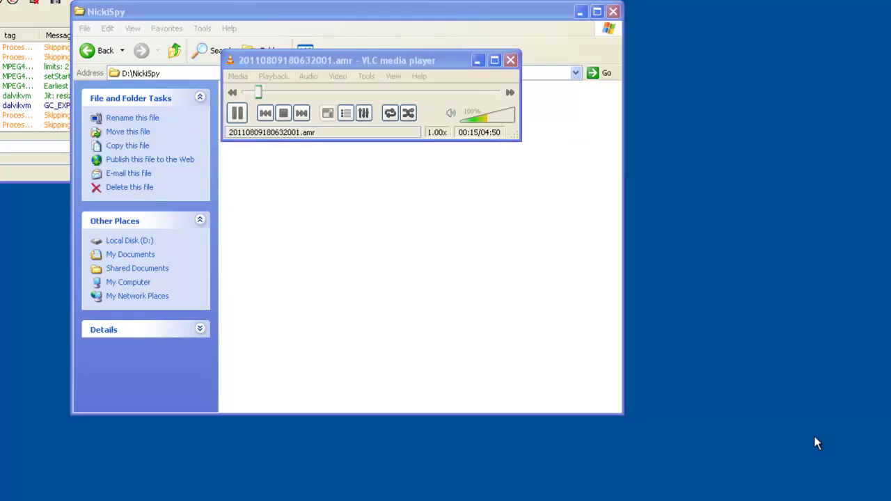